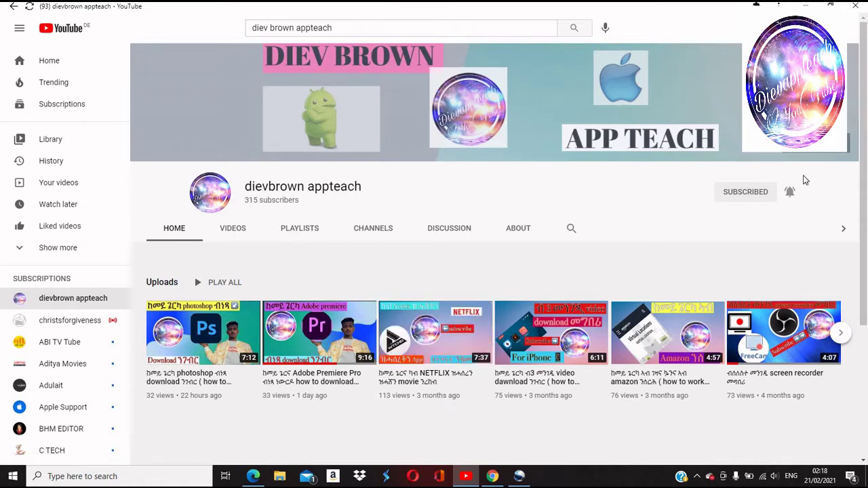
Minimize the YouTube channel window to reveal the Windows desktop.
left_click(807, 5)
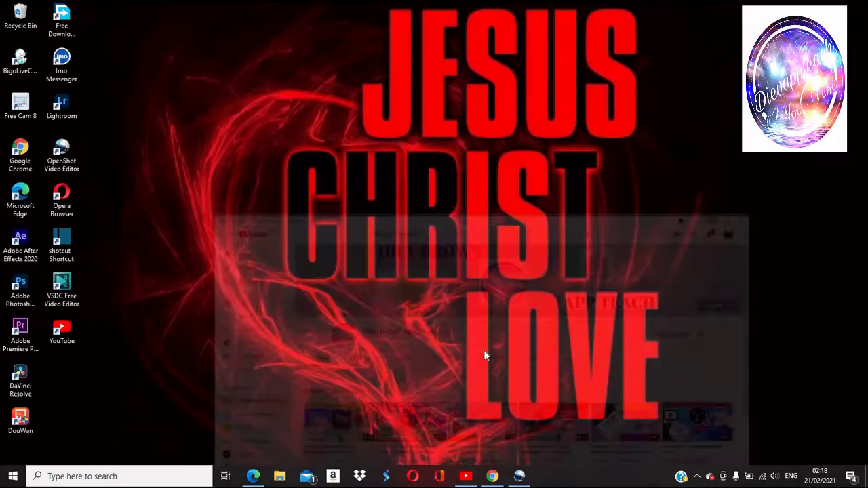
Bring Chrome back with the illustrator search results and select the address bar.
left_click(493, 477)
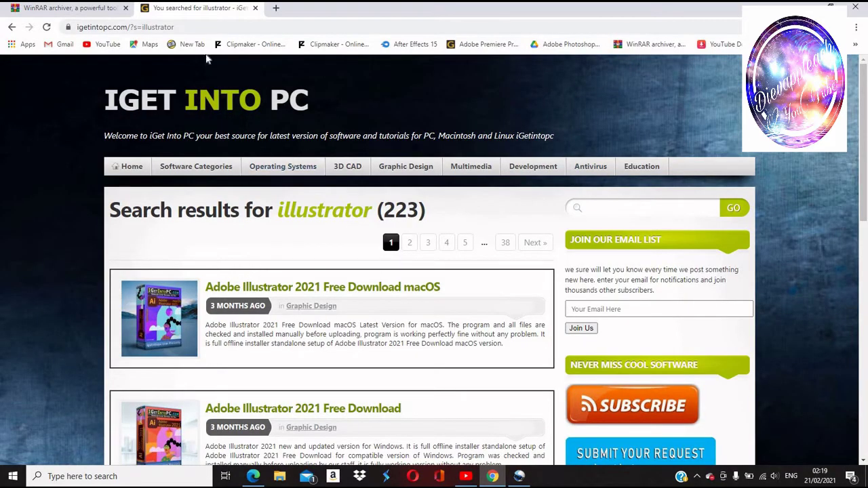
left_click(158, 26)
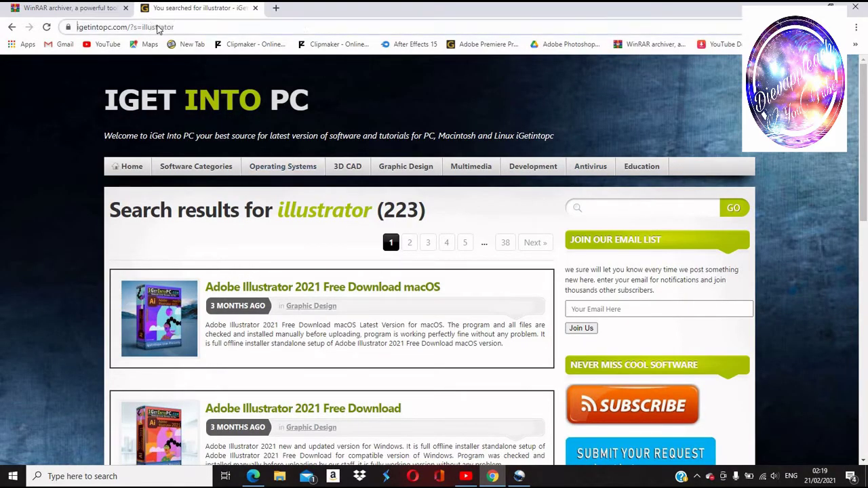
right_click(158, 27)
left_click(322, 26)
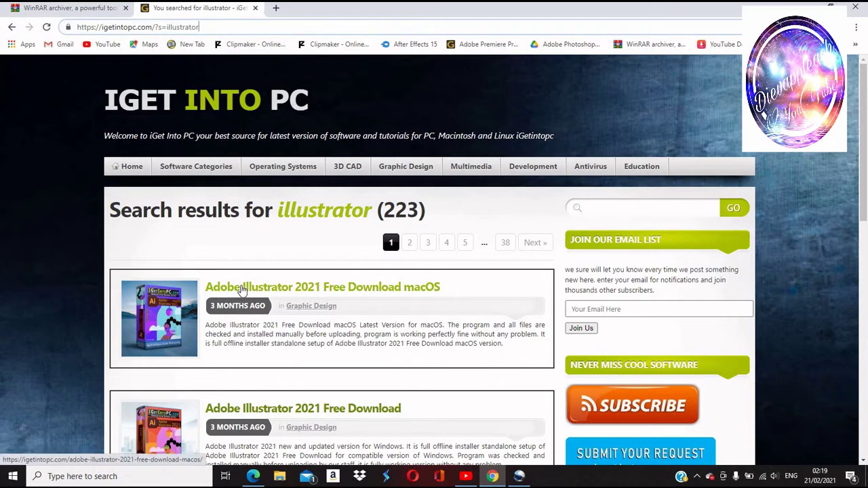
Open the 'Adobe Illustrator 2021 Free Download macOS' article and scroll through it.
left_click(242, 286)
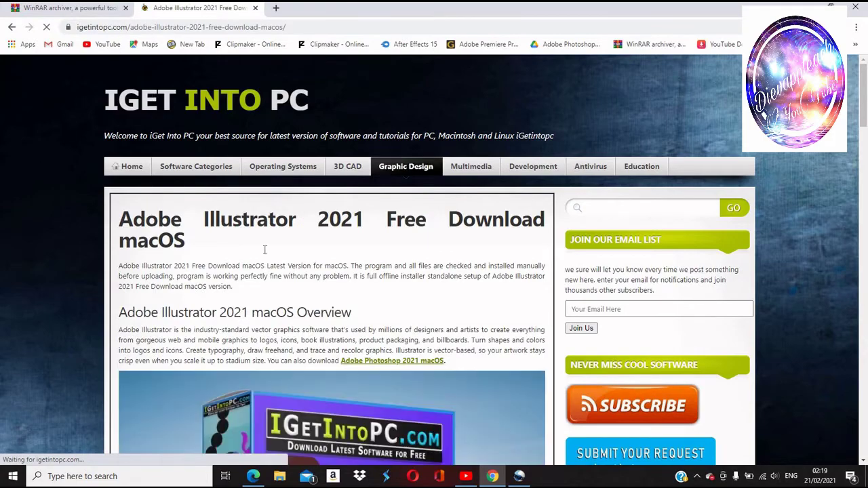
scroll(265, 292, "down", 8)
scroll(272, 275, "down", 5)
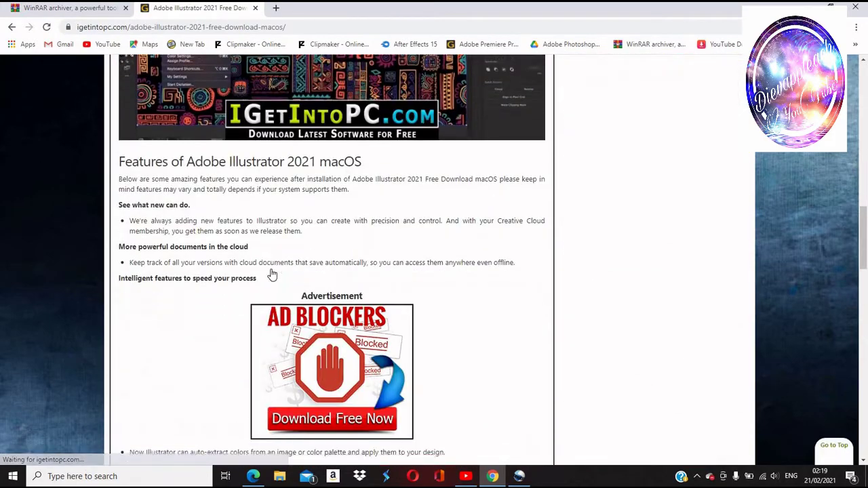
scroll(270, 268, "up", 10)
scroll(342, 230, "down", 20)
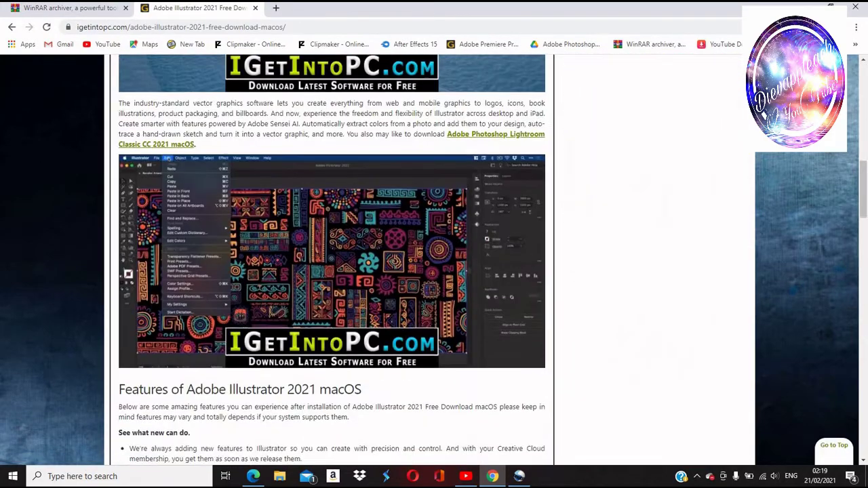
scroll(313, 269, "down", 4)
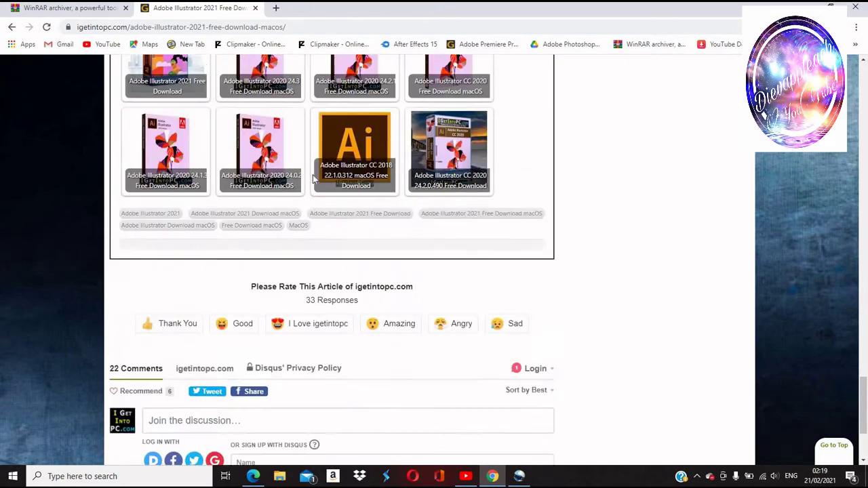
scroll(314, 178, "up", 3)
Start the Illustrator download through Download Now, DOWNLOAD Now, and 'Send anyway' on the insecure-form warning.
left_click(344, 169)
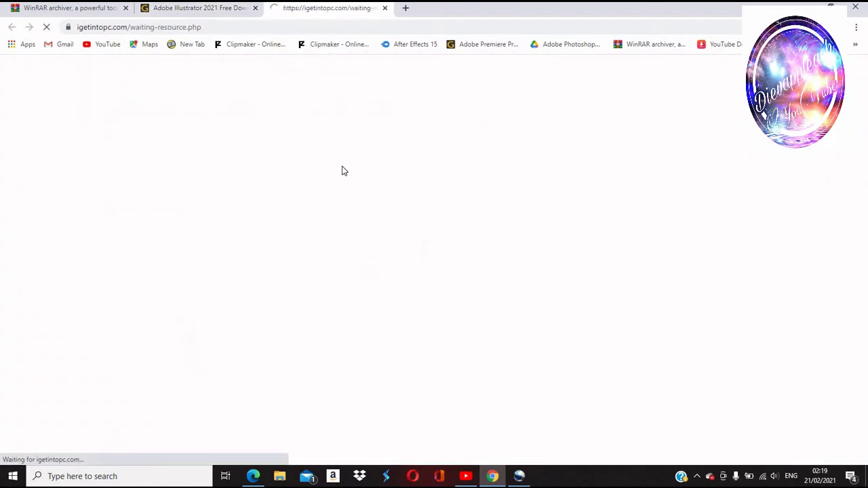
scroll(323, 400, "down", 1)
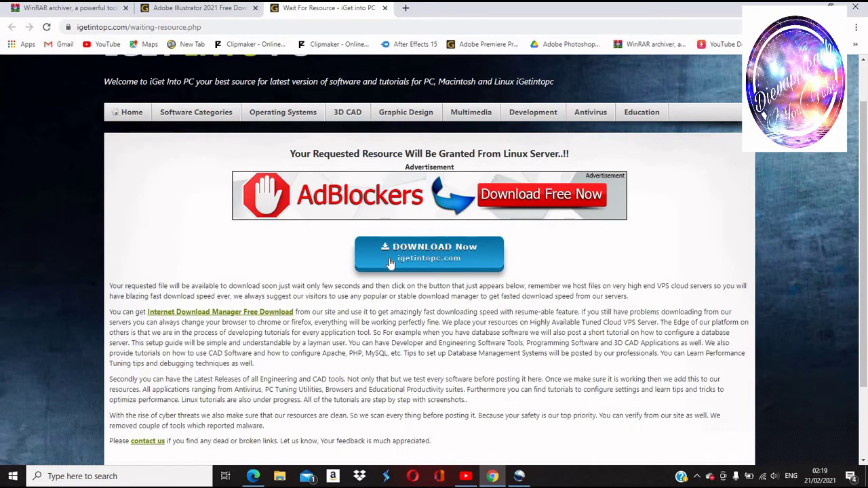
left_click(389, 259)
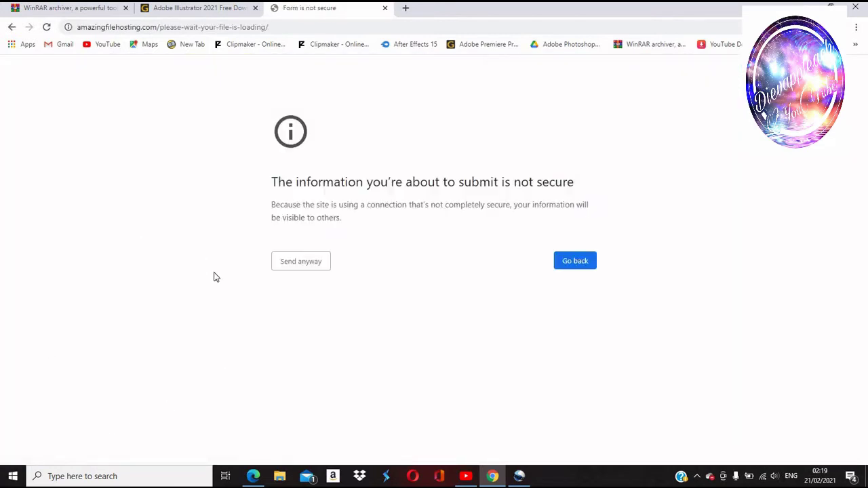
left_click(292, 262)
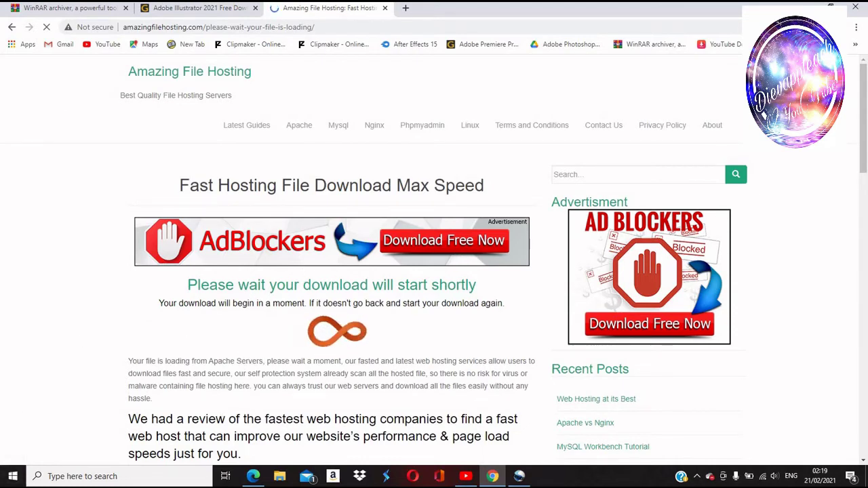
left_click(37, 8)
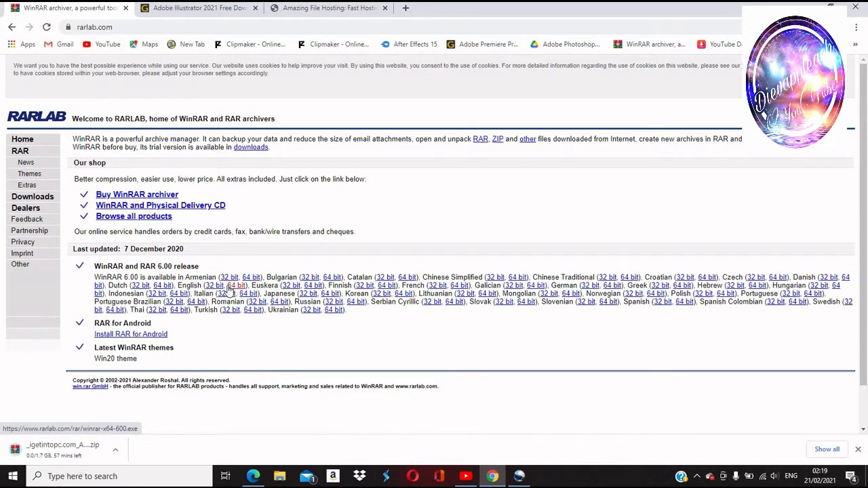
Download the English 64-bit WinRAR 6.00 installer and install it to C:\Program Files\WinRAR.
left_click(228, 289)
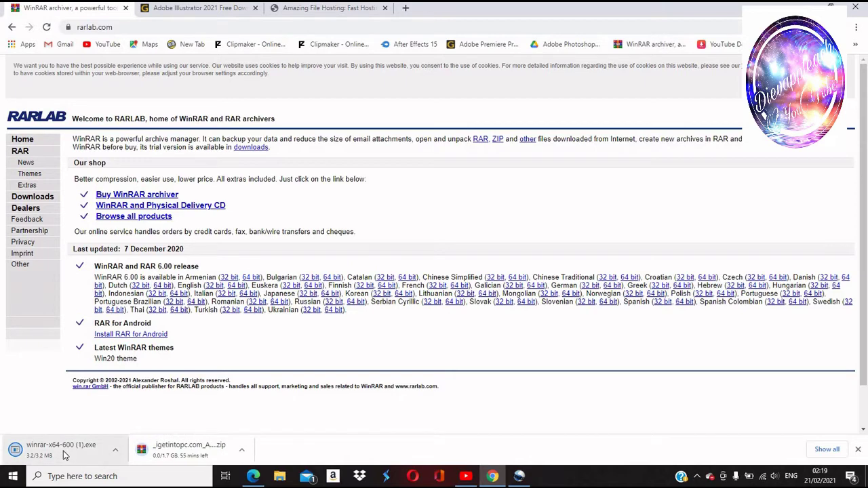
left_click(65, 453)
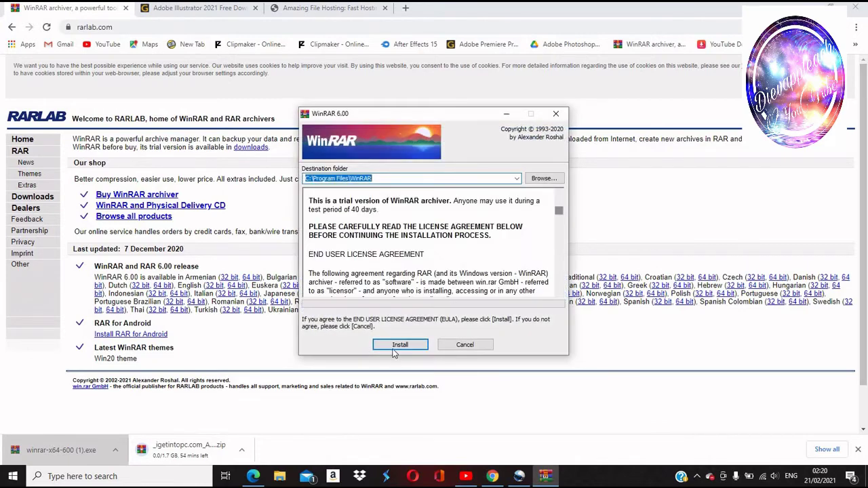
left_click(399, 346)
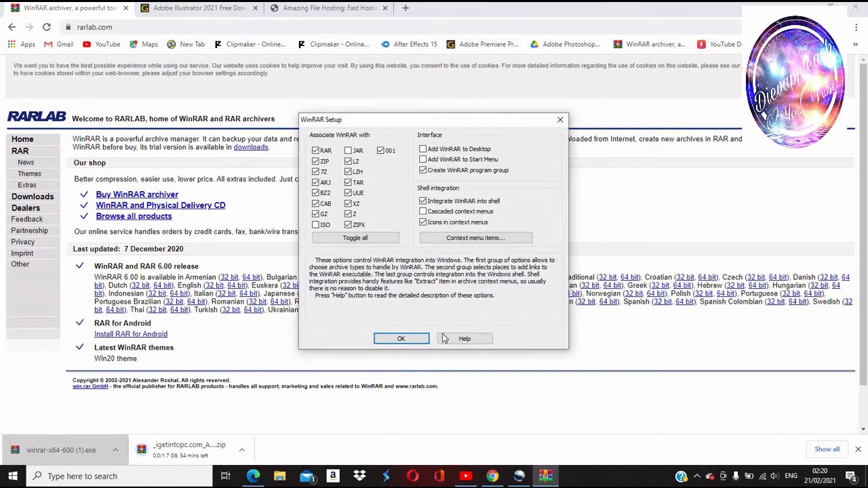
left_click(401, 339)
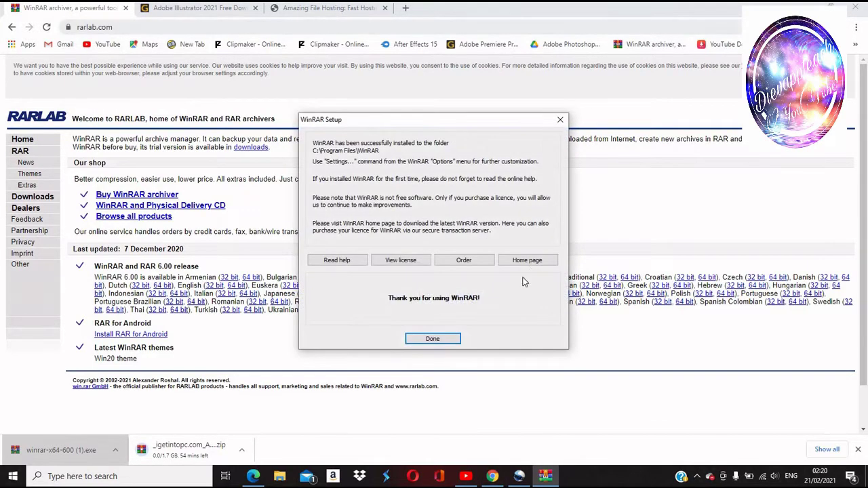
Close WinRAR setup, cancel the 1.7 GB Illustrator zip download, and minimize Chrome.
left_click(447, 339)
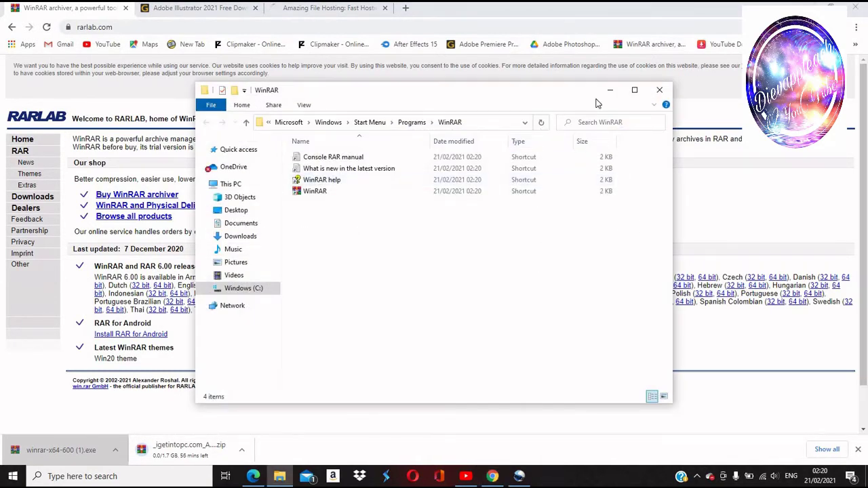
left_click(609, 93)
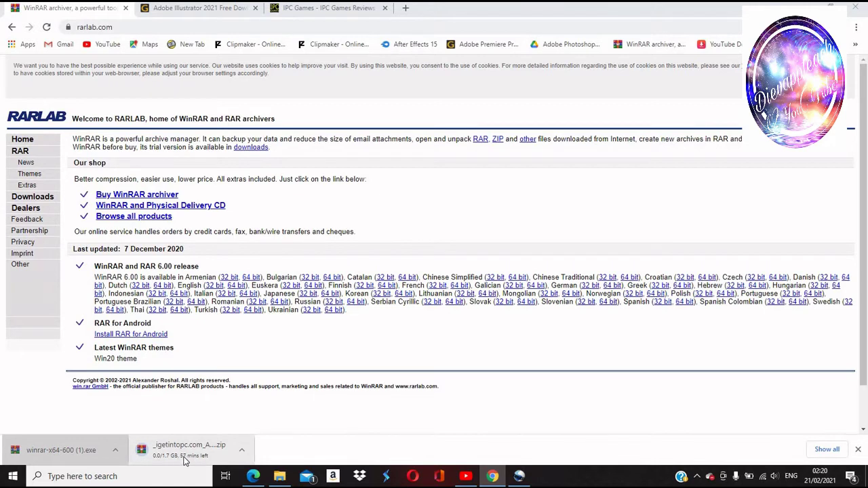
left_click(242, 449)
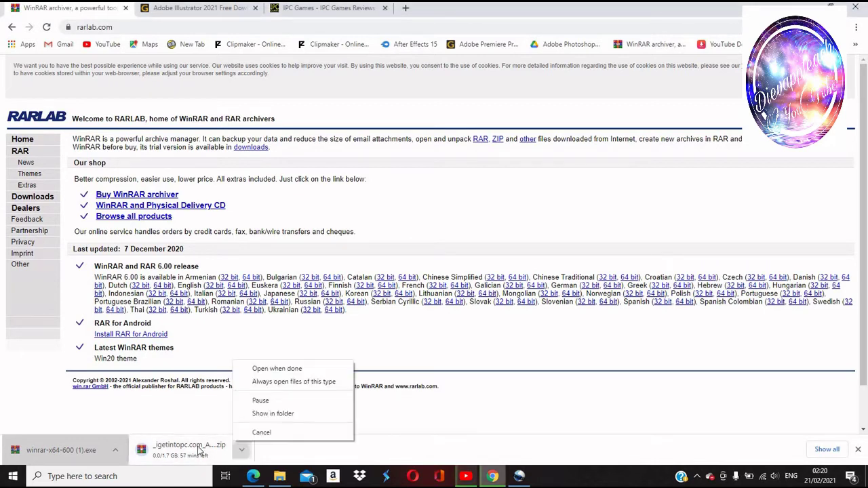
left_click(276, 432)
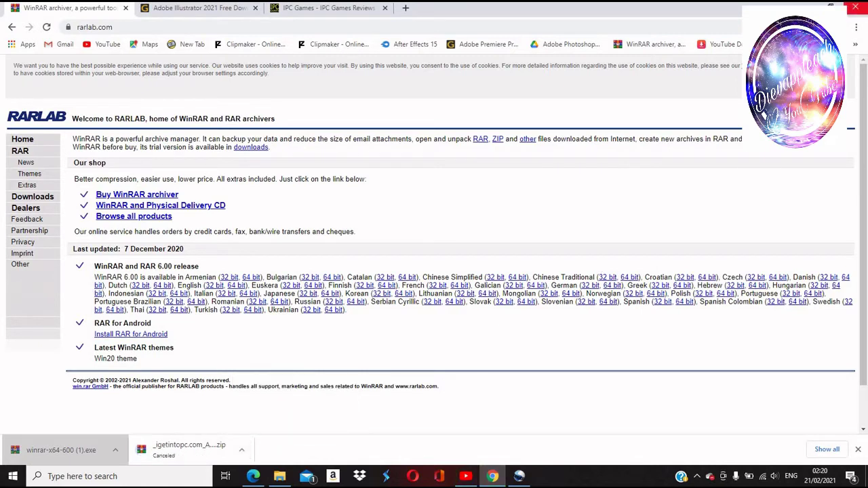
left_click(806, 6)
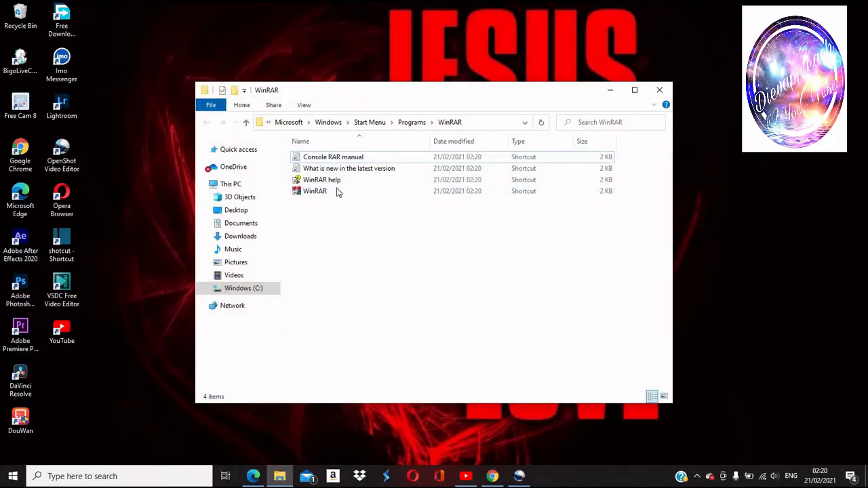
Open the Illustrator 2021 .rar archive from Downloads in WinRAR, supplying its password.
left_click(234, 235)
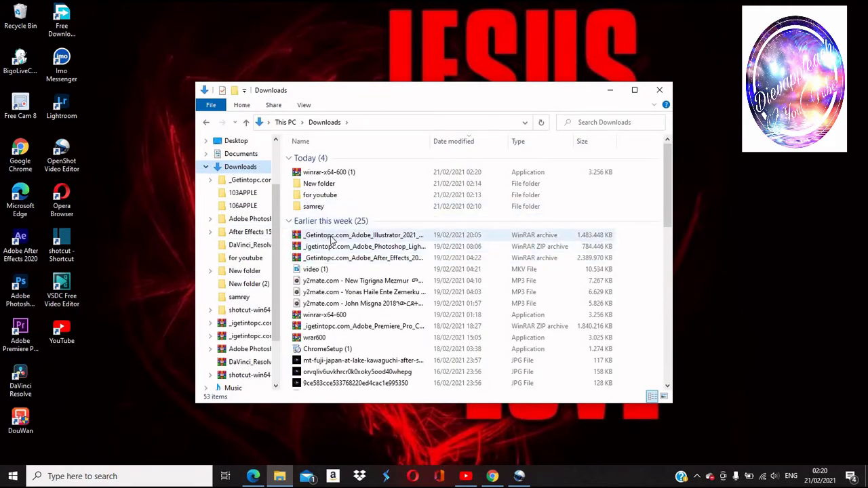
double_click(399, 239)
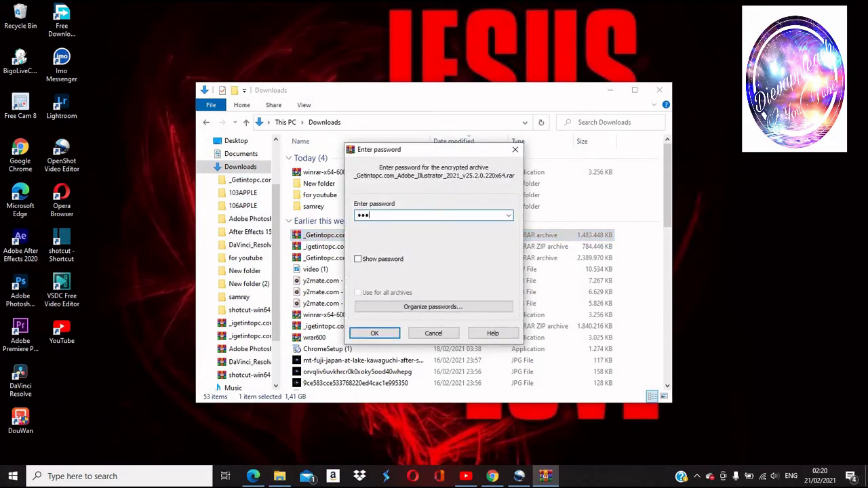
key("Return")
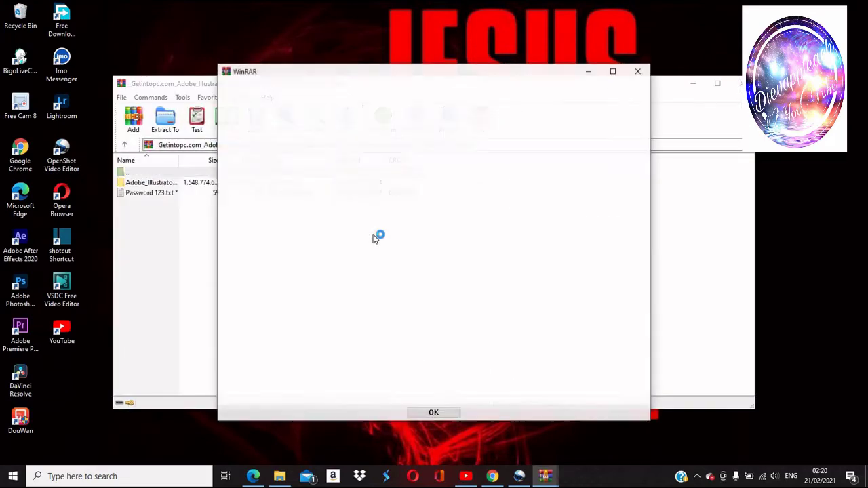
left_click(433, 413)
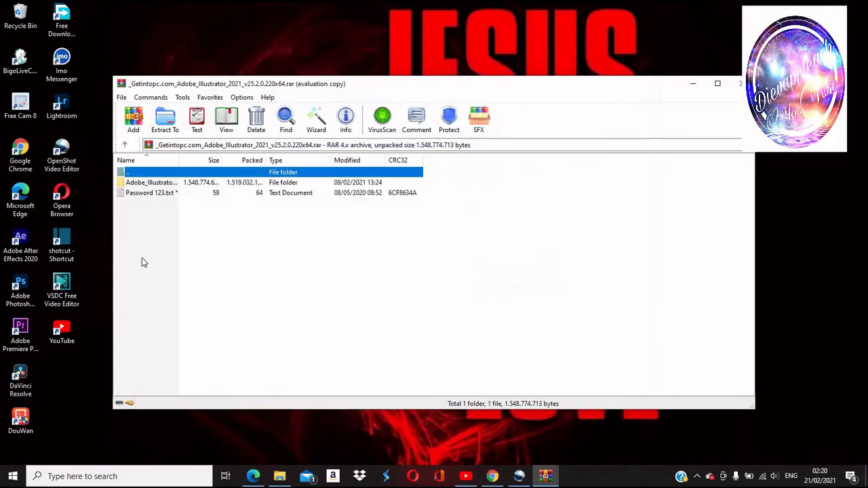
Open the archive's Adobe_Illustrator folder and launch Set-up.exe.
double_click(148, 183)
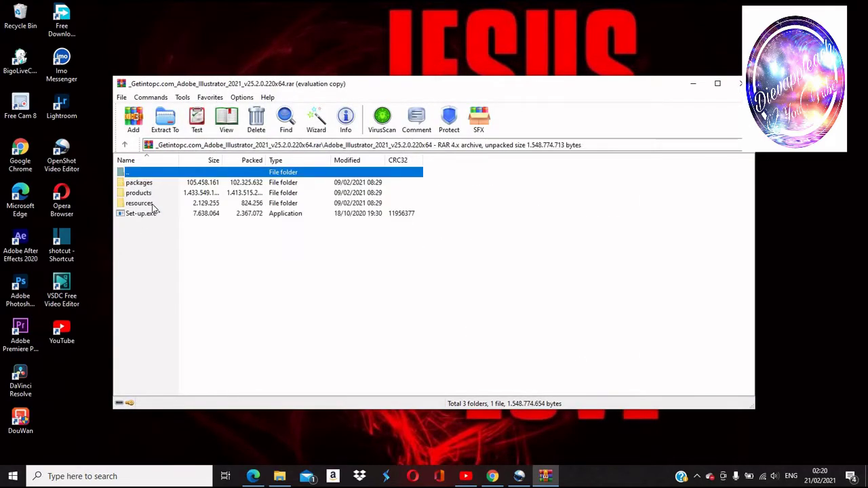
double_click(153, 214)
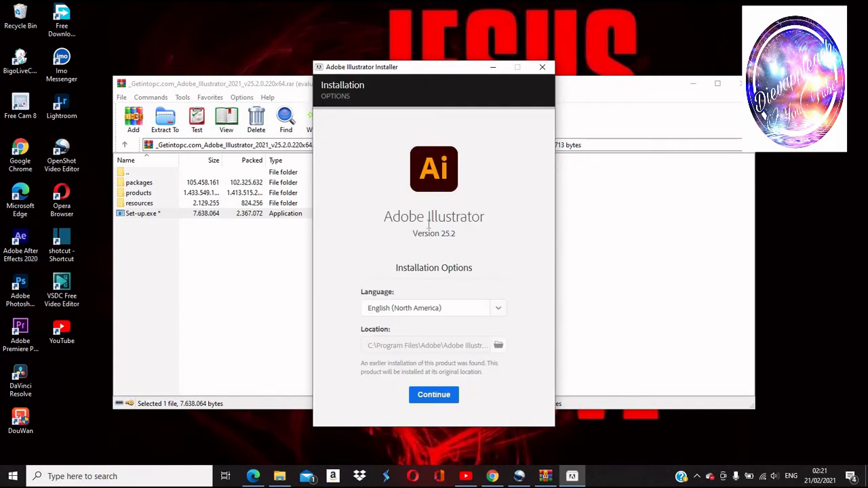
Install Illustrator 25.2 with the default options and close the installer once complete.
left_click(439, 397)
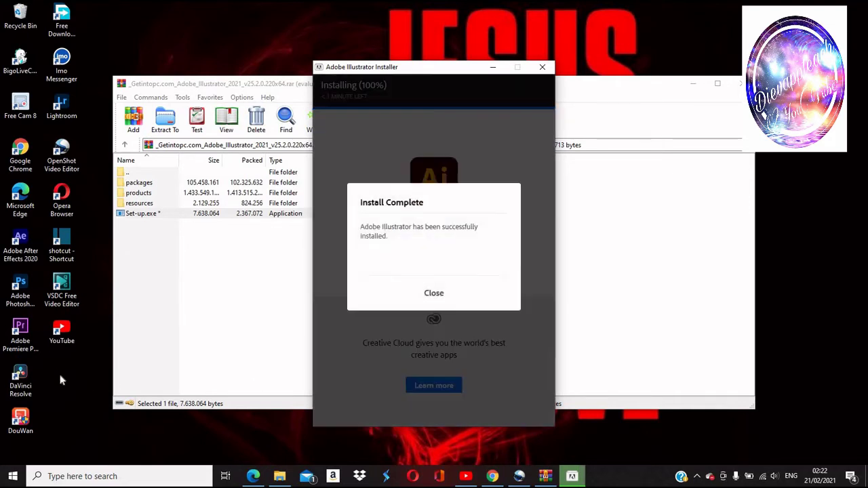
left_click(435, 293)
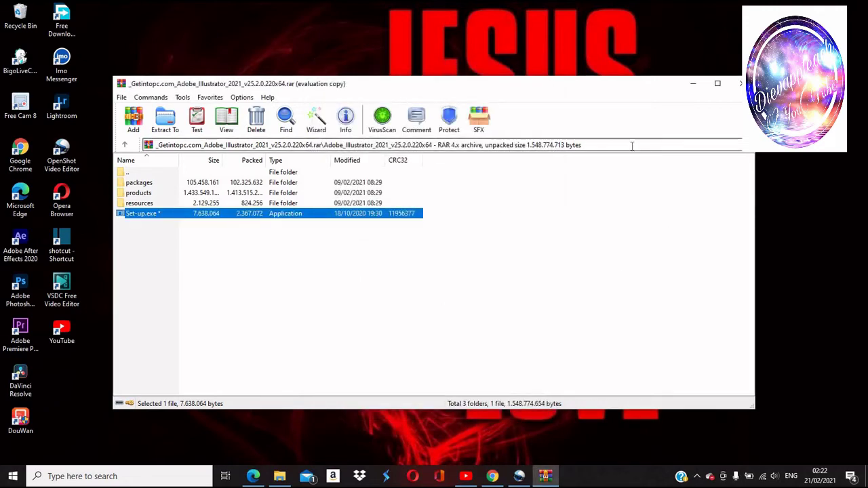
Close WinRAR, send the Illustrator RAR to the desktop as a shortcut, and close Downloads.
left_click(740, 84)
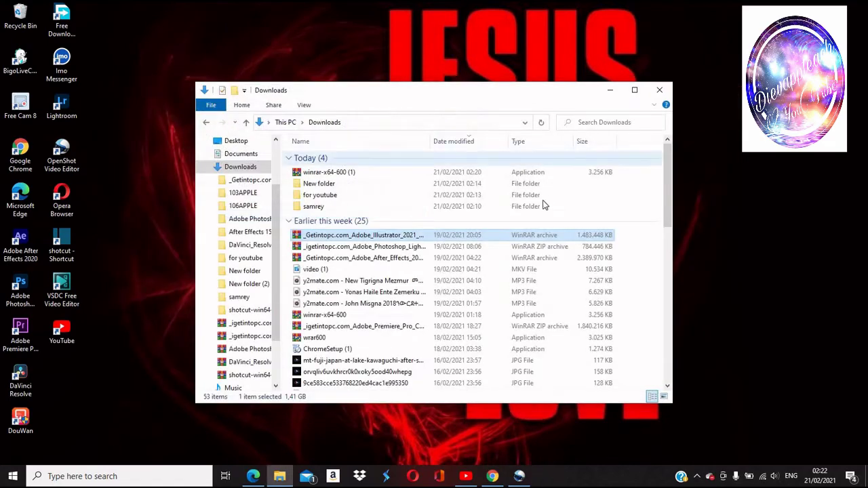
right_click(397, 235)
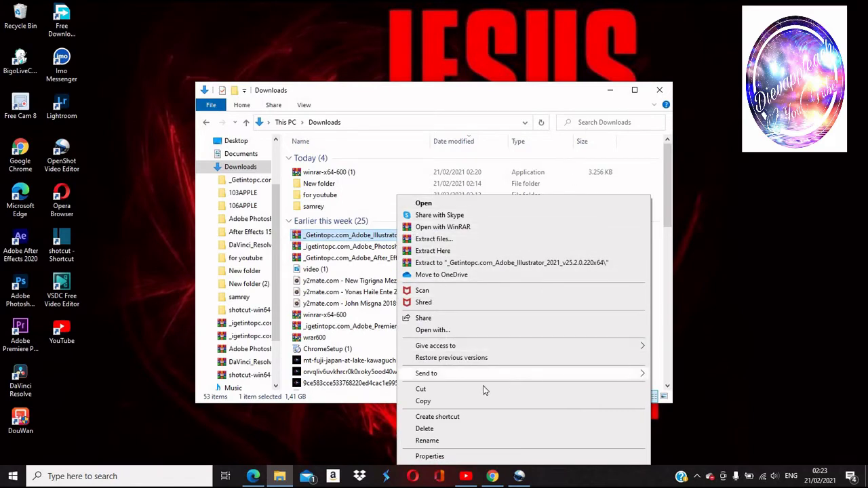
mouse_move(509, 381)
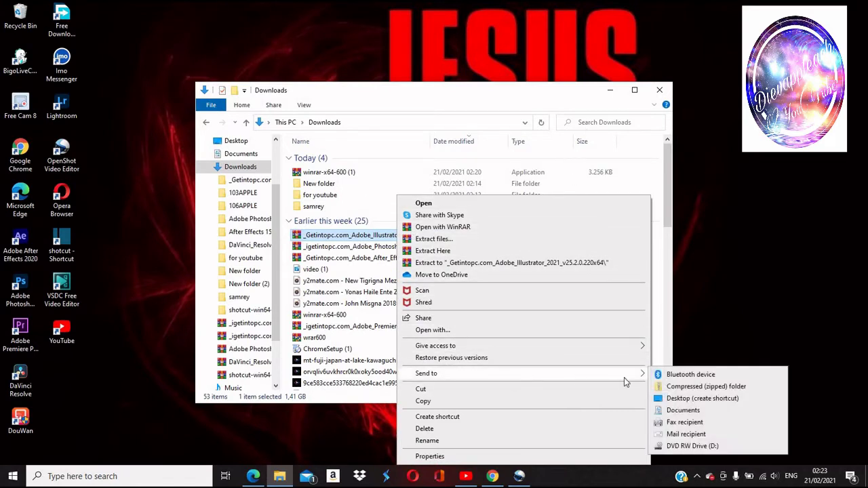
left_click(701, 399)
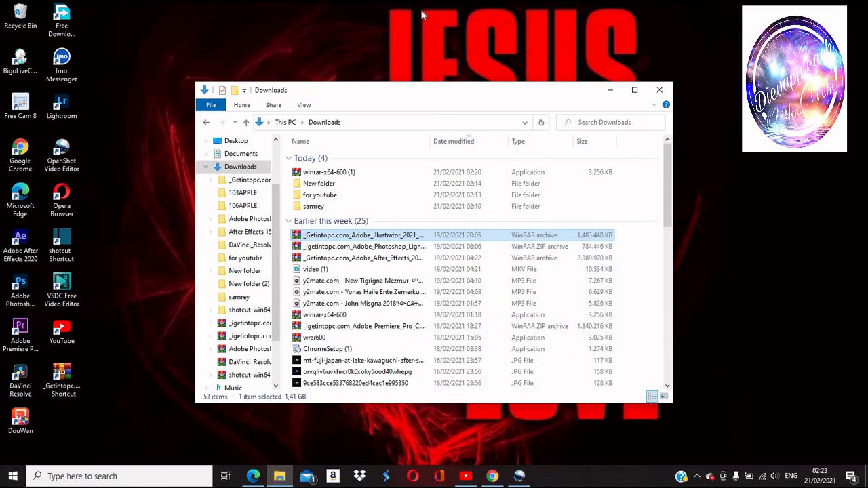
left_click(659, 92)
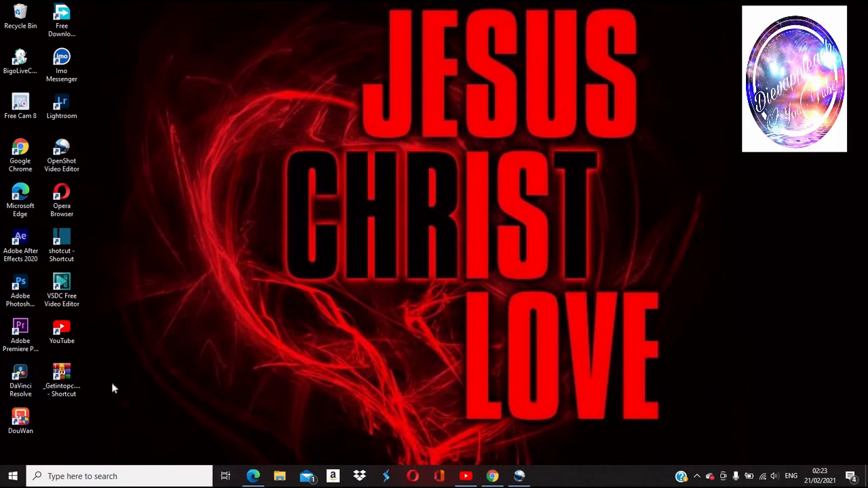
Reopen the archive from the desktop shortcut with its password and run Set-up.exe from Adobe_Illustrator.
double_click(49, 383)
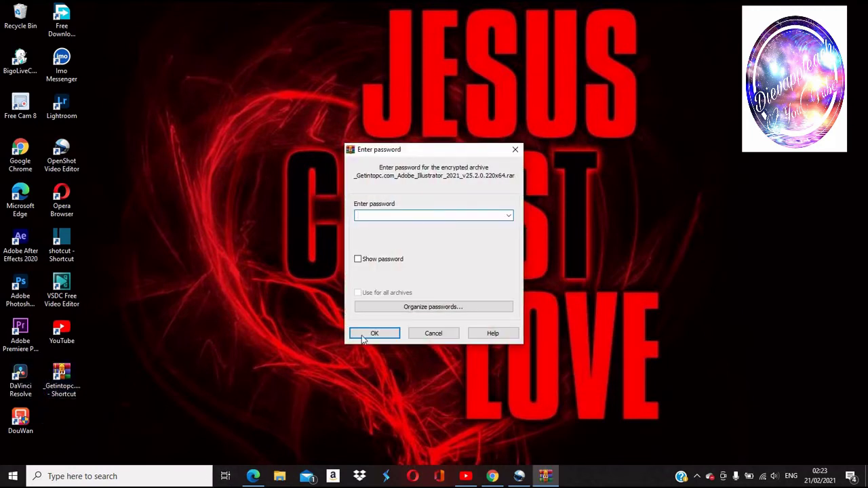
type("12")
key("Return")
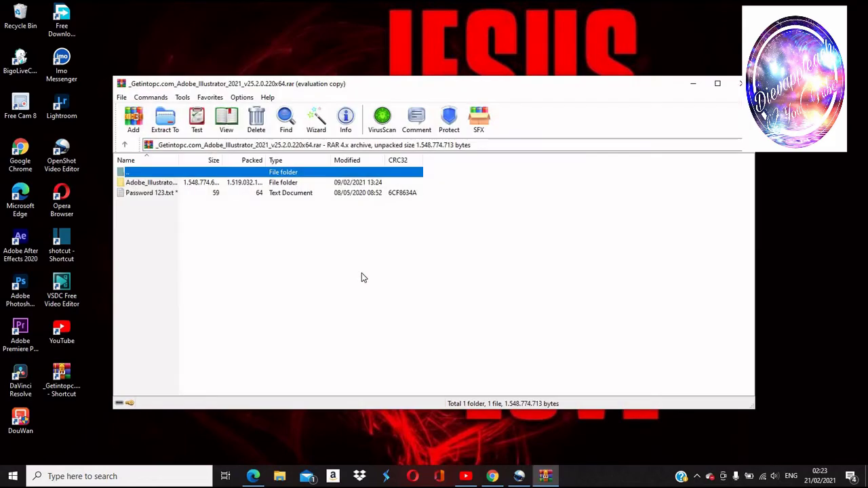
double_click(226, 184)
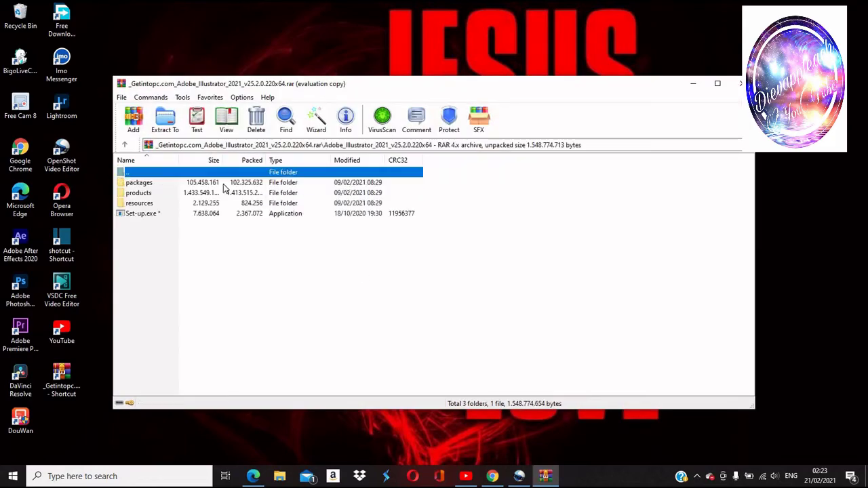
double_click(207, 215)
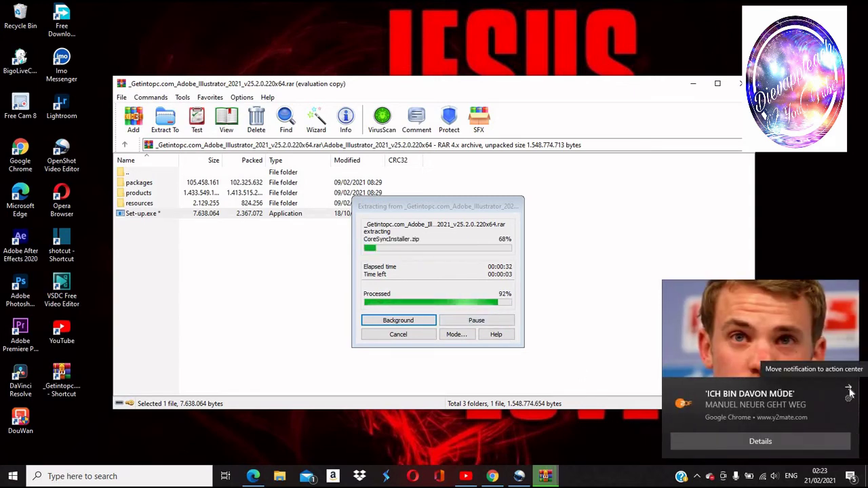
left_click(848, 389)
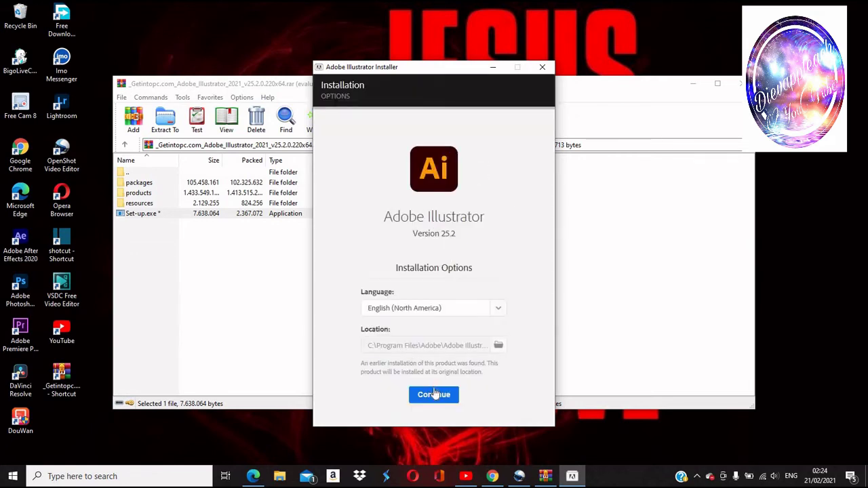
Install Illustrator 25.2 with the default installation options, then close the finished installer.
left_click(436, 396)
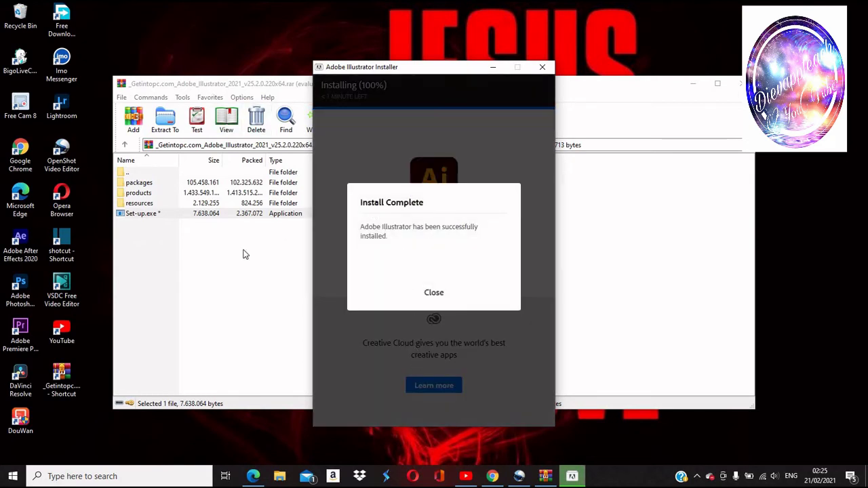
left_click(434, 293)
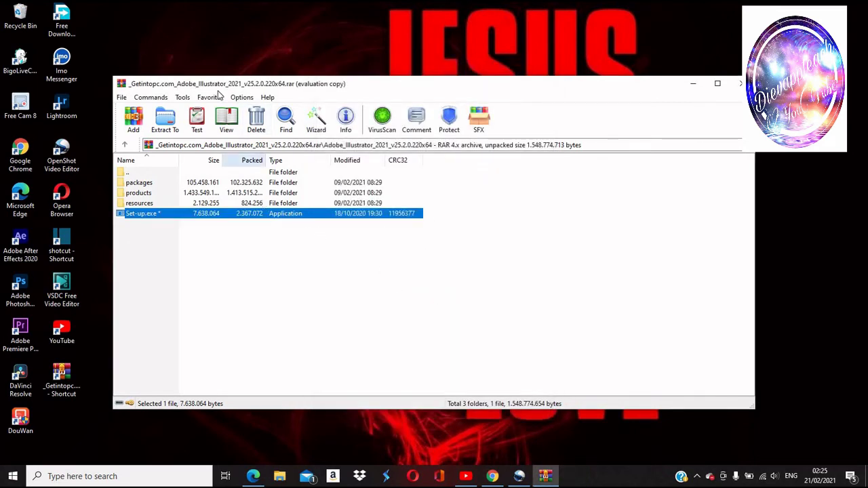
Close WinRAR, browse the Start menu app list to find Adobe Illustrator 2021, then bring up search.
left_click(737, 83)
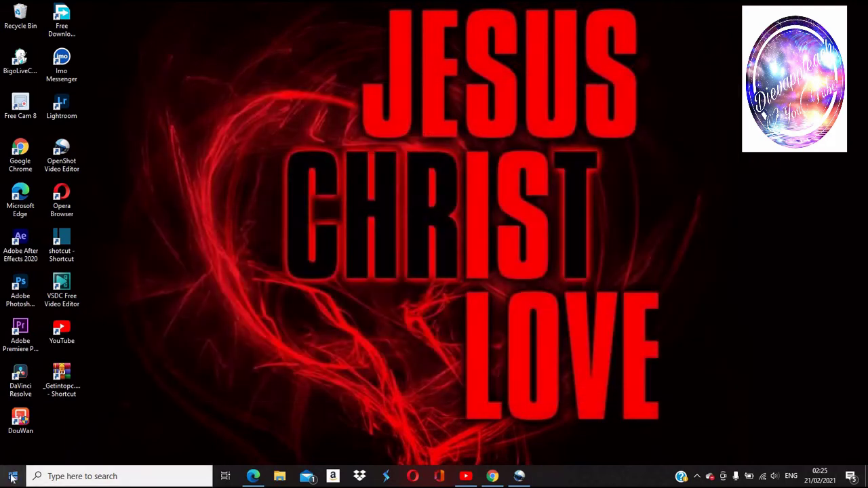
key("super")
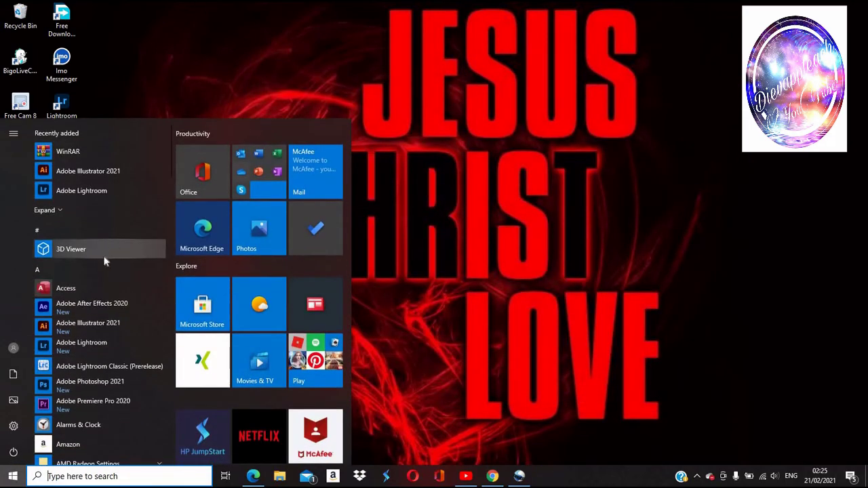
scroll(105, 318, "down", 2)
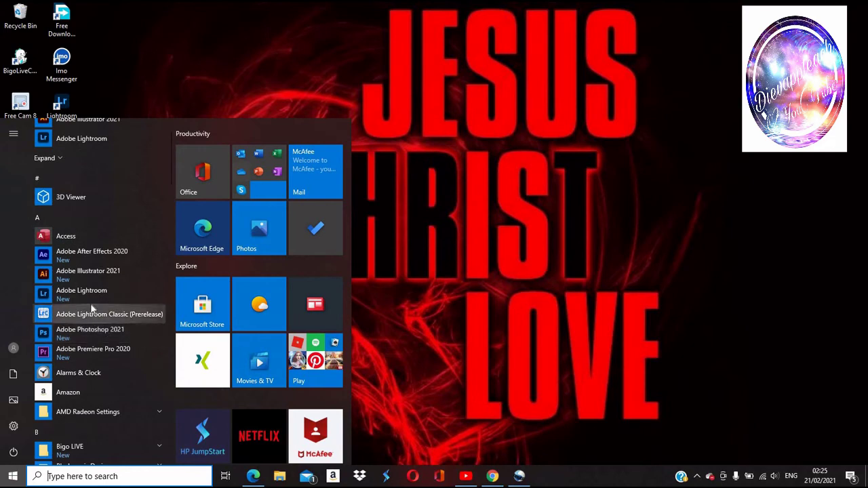
scroll(89, 285, "down", 12)
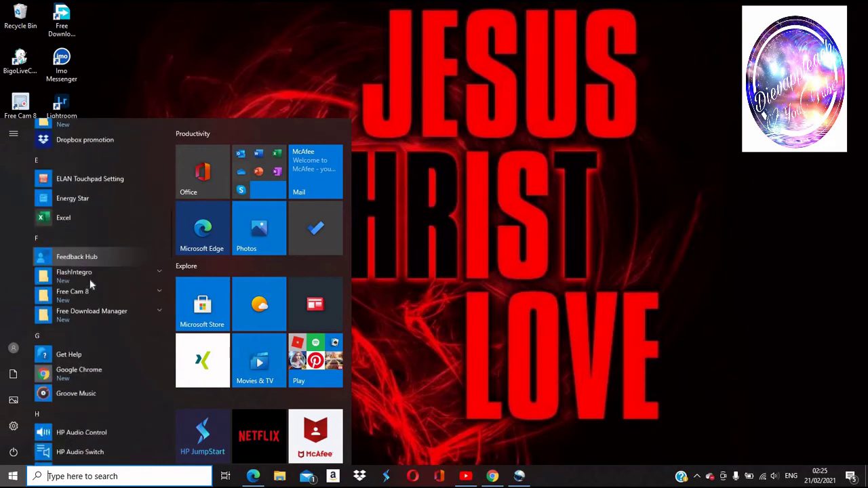
scroll(88, 285, "down", 15)
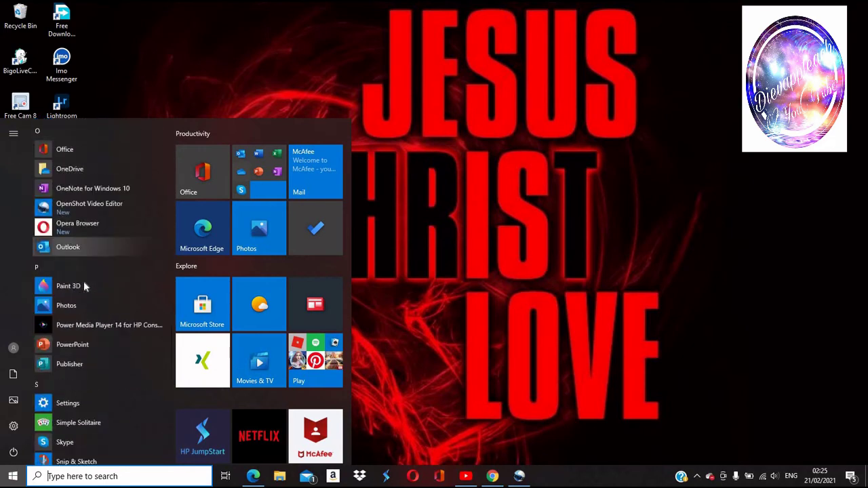
scroll(84, 281, "up", 2)
scroll(84, 280, "down", 8)
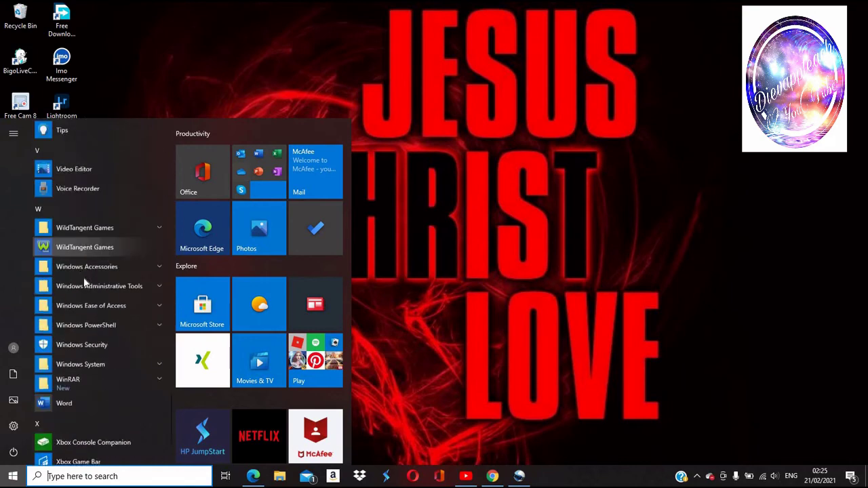
scroll(84, 278, "up", 20)
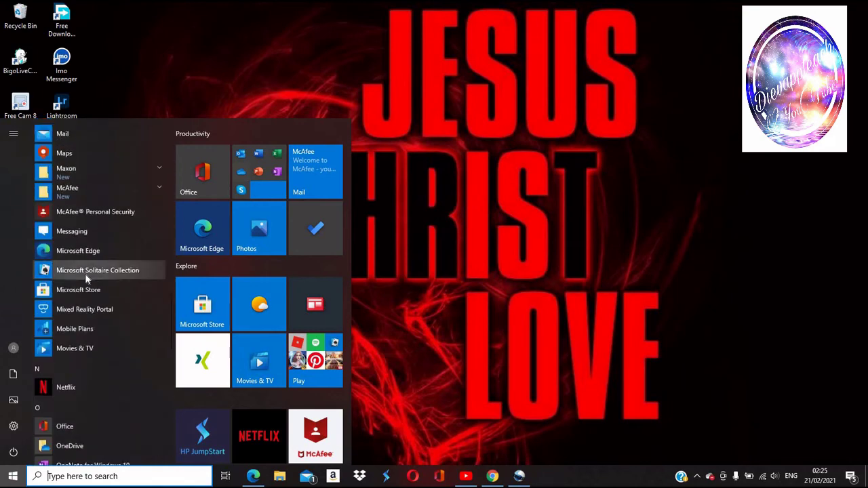
scroll(85, 273, "up", 8)
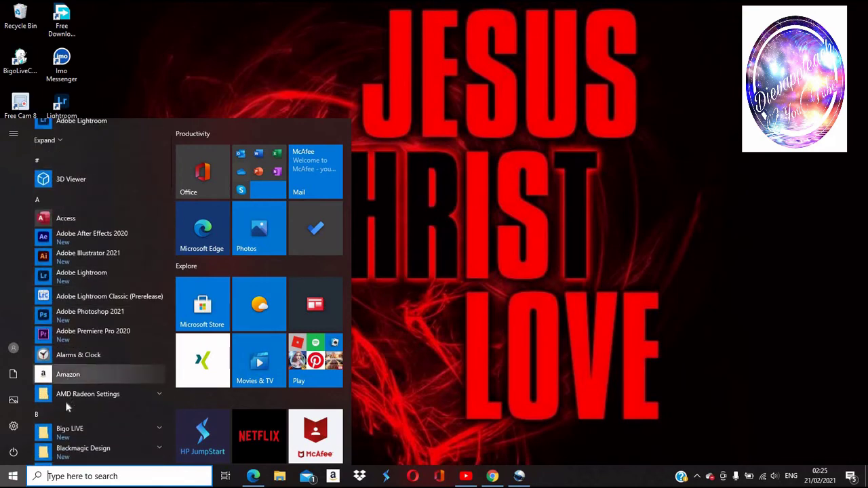
scroll(78, 268, "up", 2)
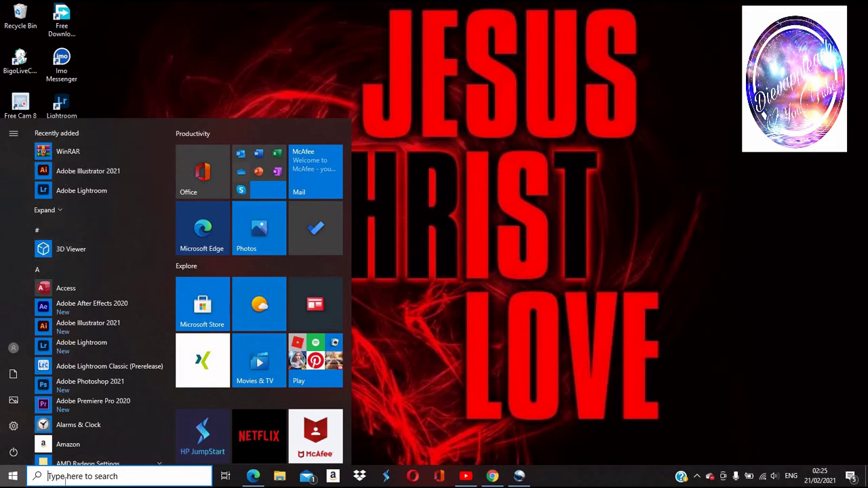
left_click(64, 477)
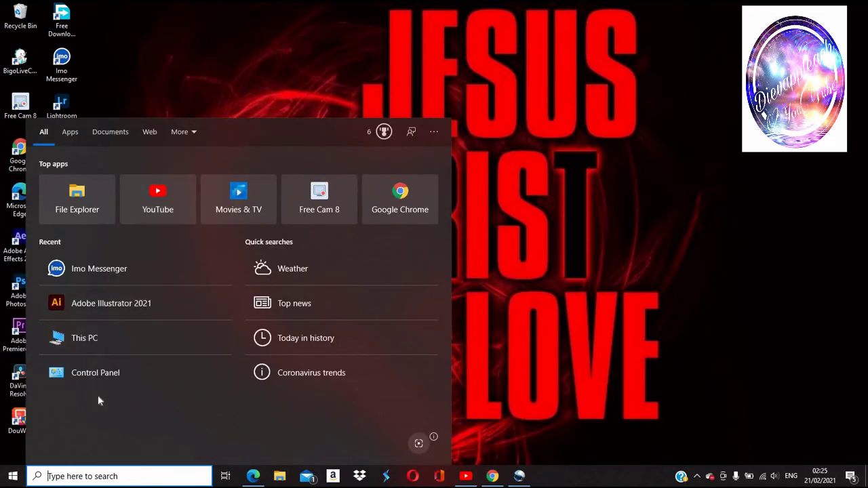
Search for 'ill' and open the file location of Adobe Illustrator 2021.
right_click(139, 314)
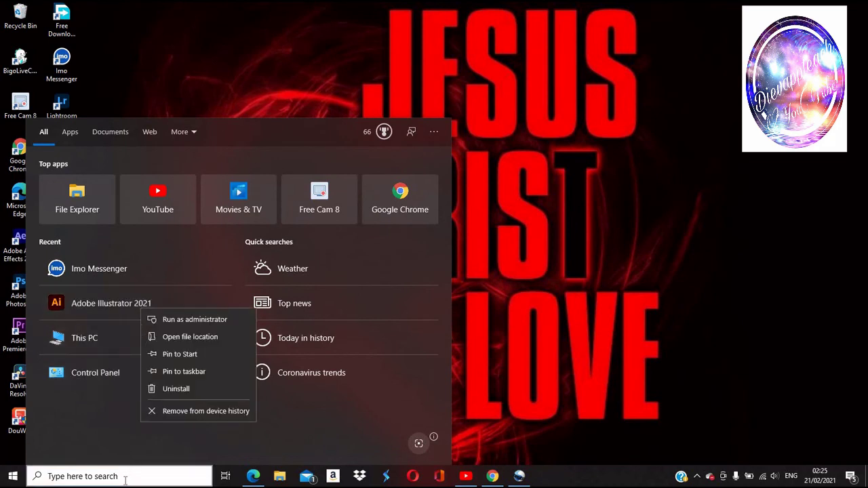
left_click(125, 478)
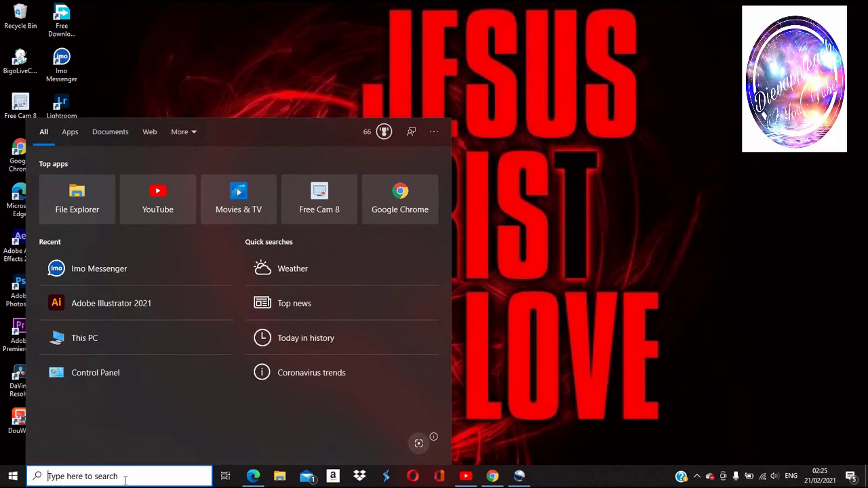
type("i")
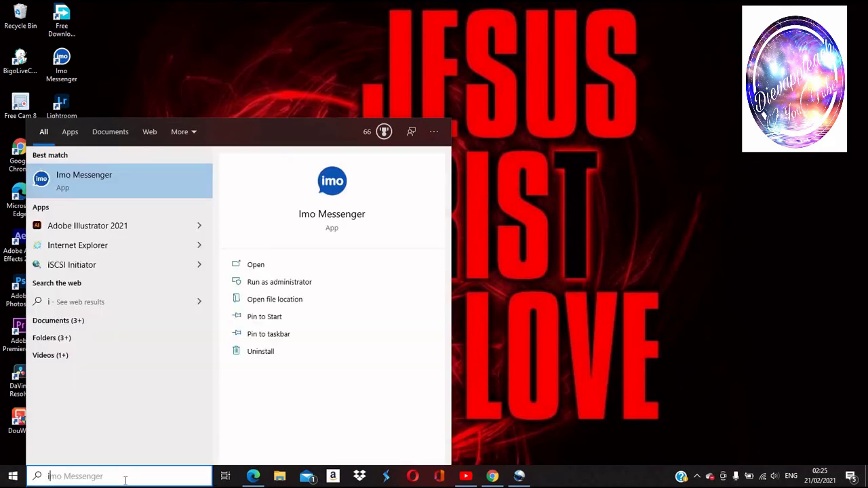
type("ll")
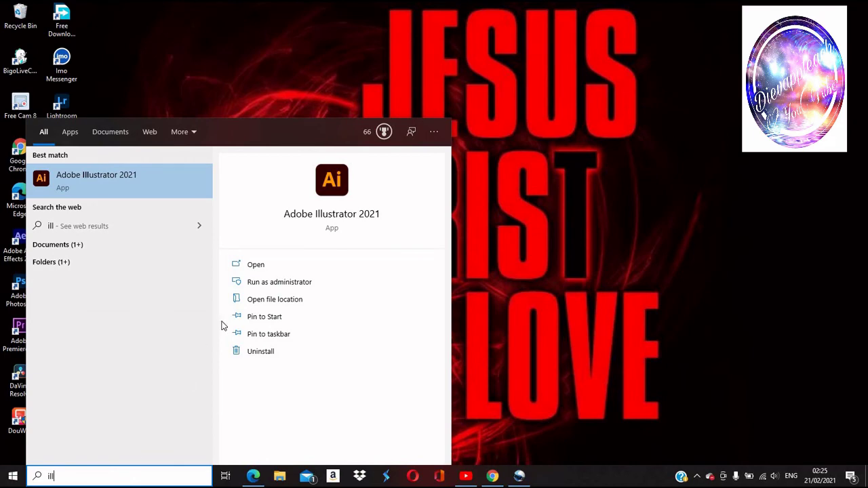
left_click(318, 300)
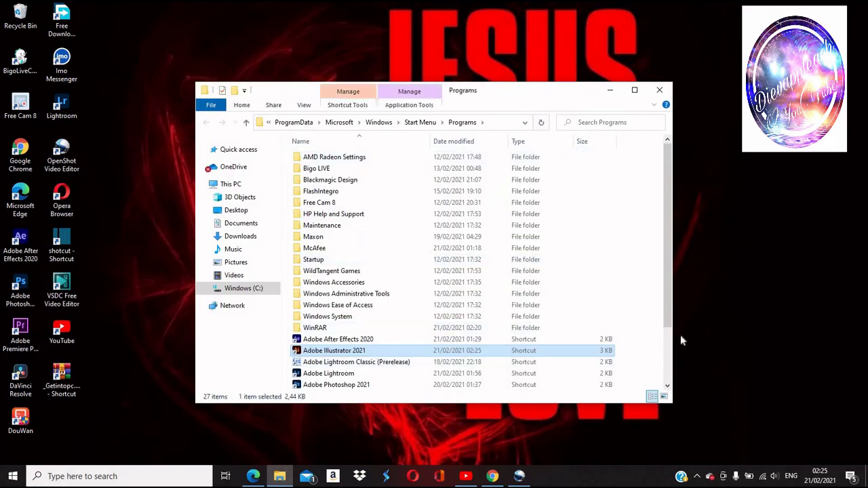
Send the Adobe Illustrator 2021 shortcut to the desktop and close the Programs folder.
right_click(373, 351)
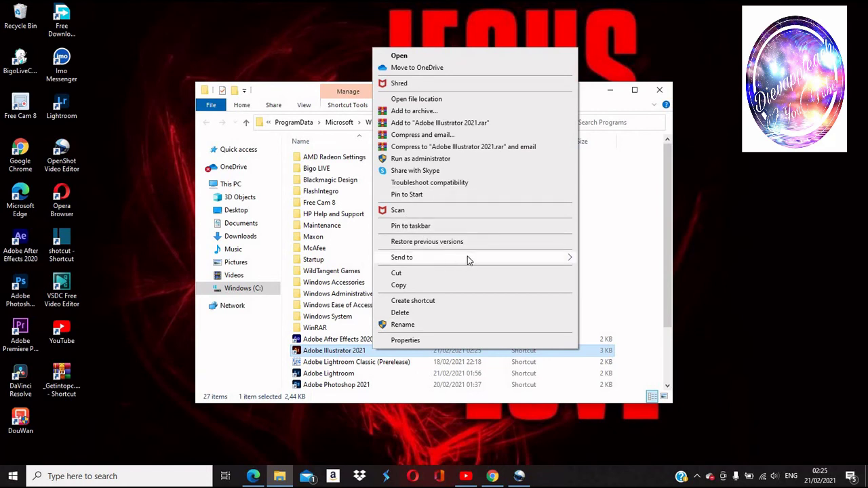
mouse_move(468, 260)
left_click(624, 281)
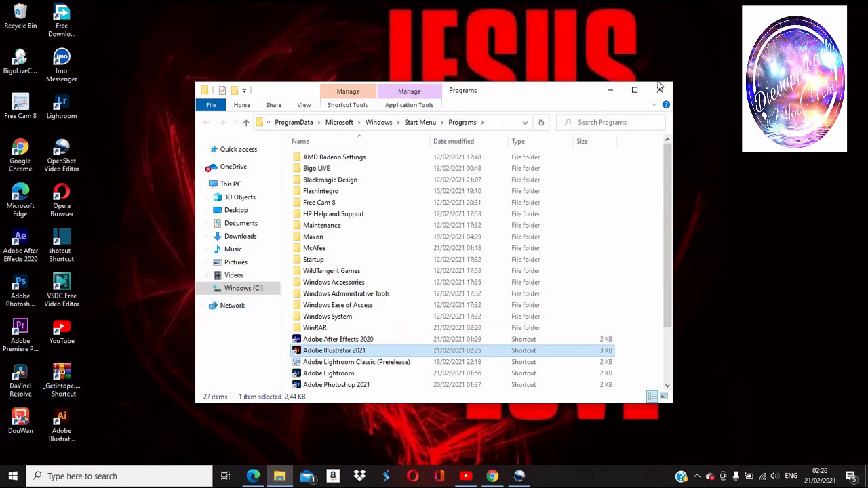
left_click(659, 90)
Delete the archive's desktop shortcut, refresh the desktop, and launch Illustrator 2021 from its shortcut.
right_click(57, 366)
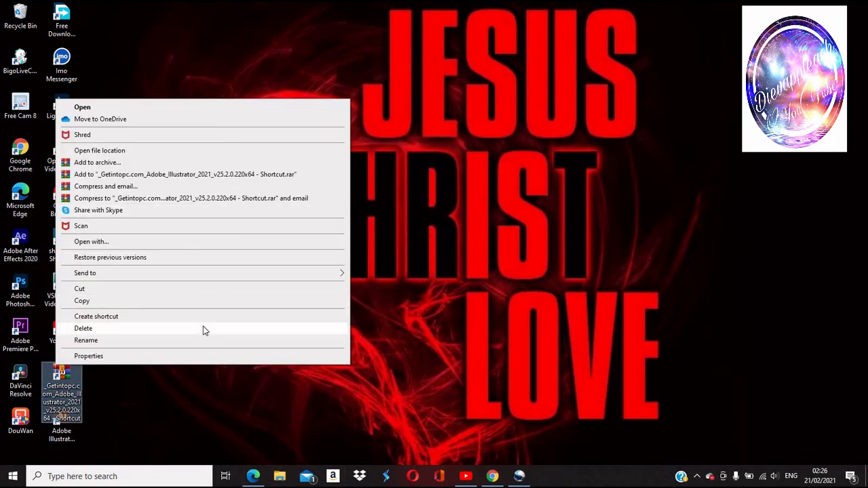
left_click(203, 329)
right_click(294, 126)
left_click(325, 175)
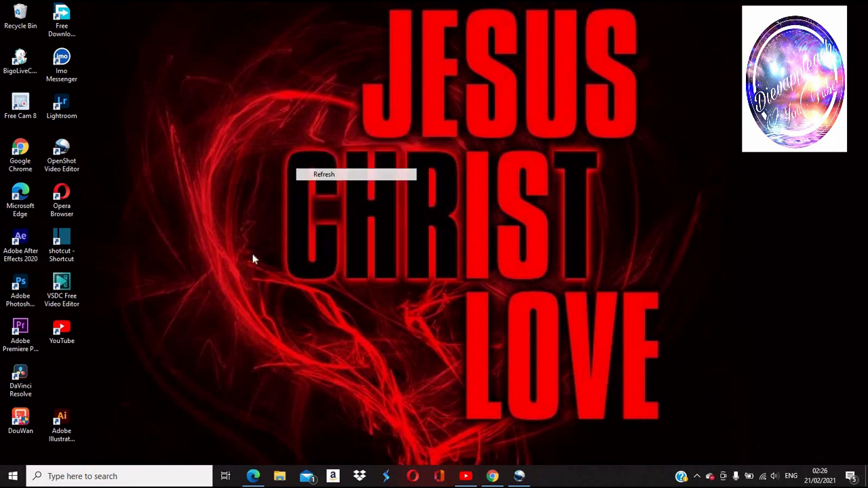
double_click(68, 383)
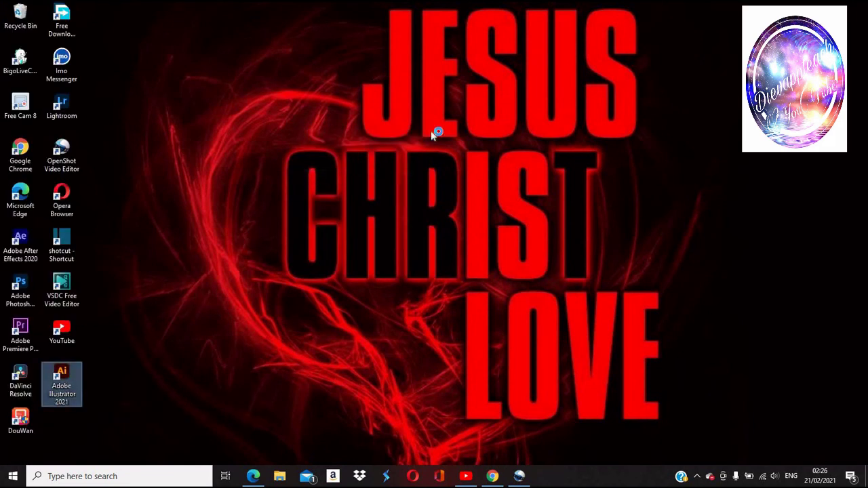